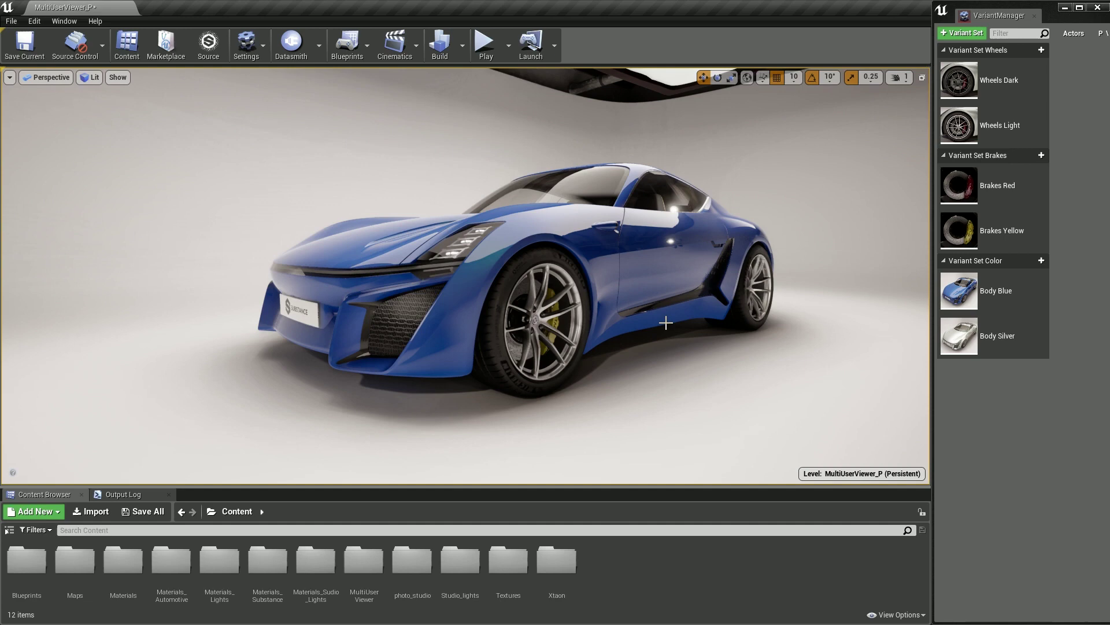
- Switch the car to the Body Silver, Brakes Red and Wheels Dark variants and view it from the rear side
{"action": "double_click", "coordinate": [975, 339]}
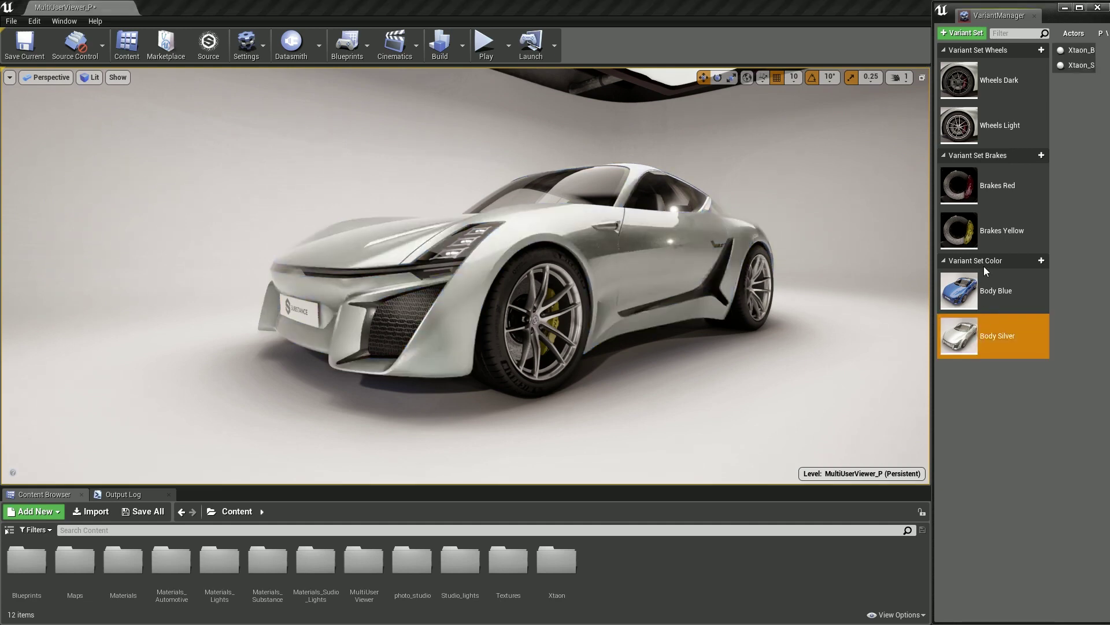
{"action": "double_click", "coordinate": [964, 189]}
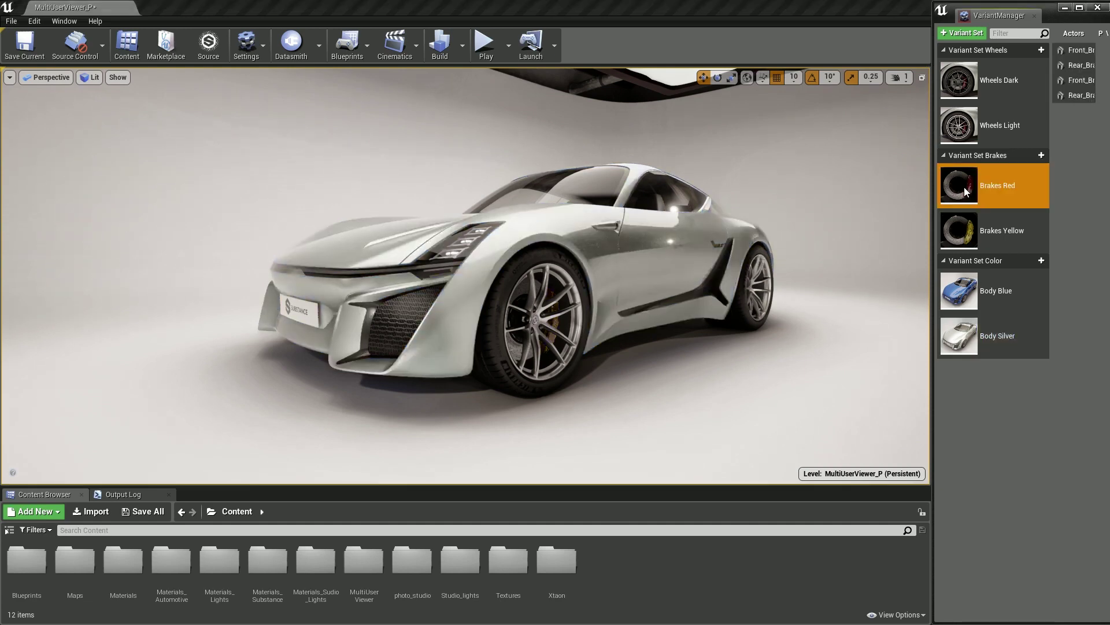
{"action": "double_click", "coordinate": [962, 84]}
{"action": "left_click_drag", "start_coordinate": [757, 242], "coordinate": [810, 252], "text": "alt"}
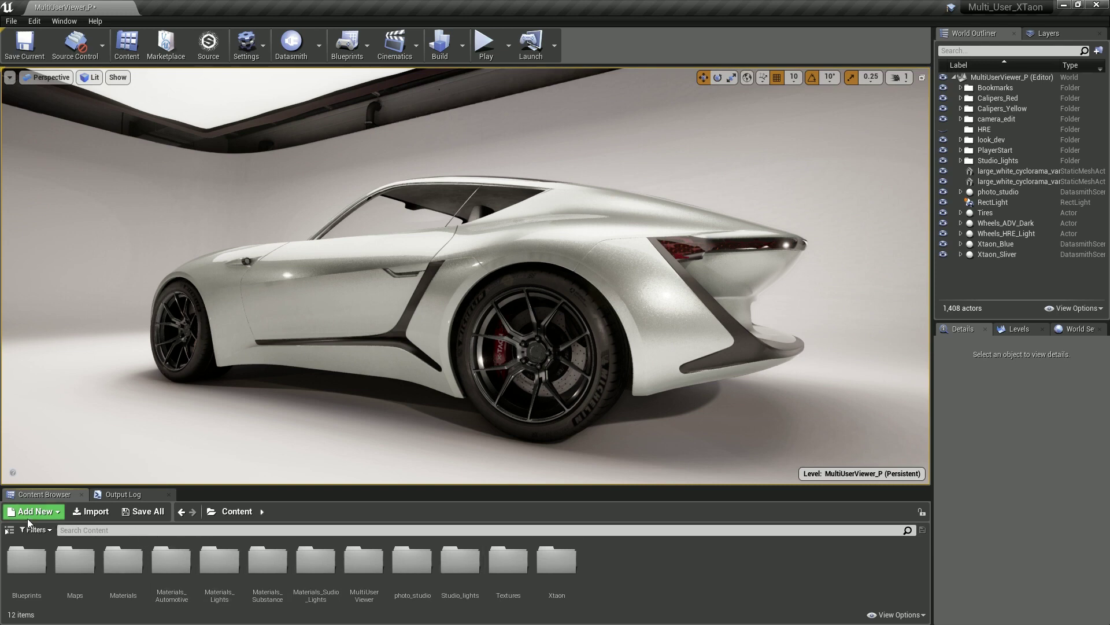
- Create a Level Variant Sets asset in the Content folder and name it CarLevelVariantSets
{"action": "left_click", "coordinate": [28, 519]}
{"action": "mouse_move", "coordinate": [43, 446]}
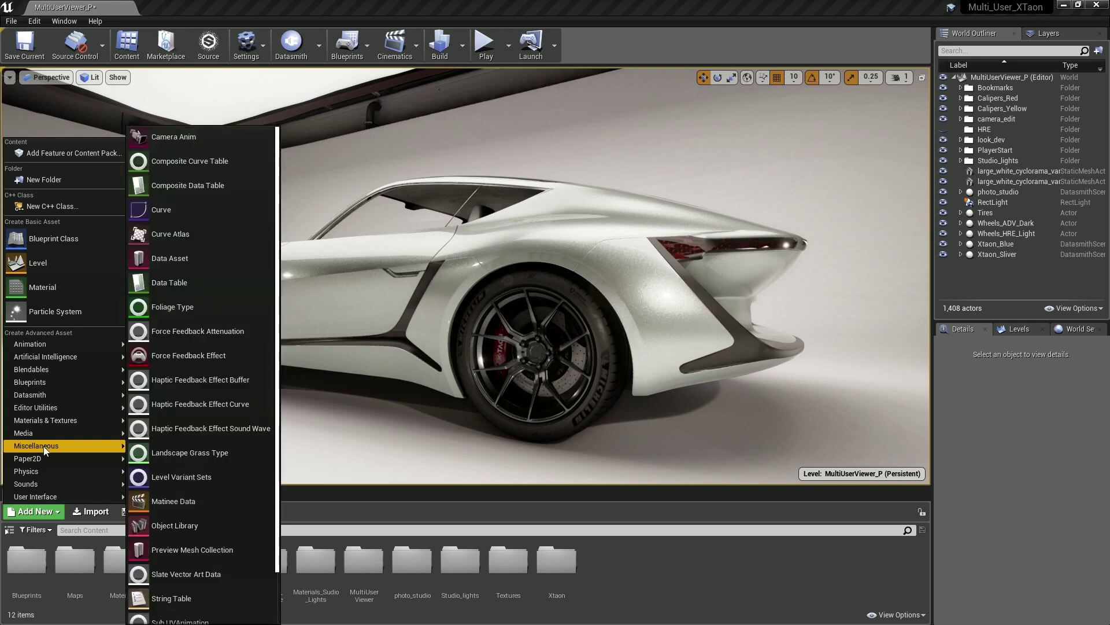
{"action": "left_click", "coordinate": [204, 476]}
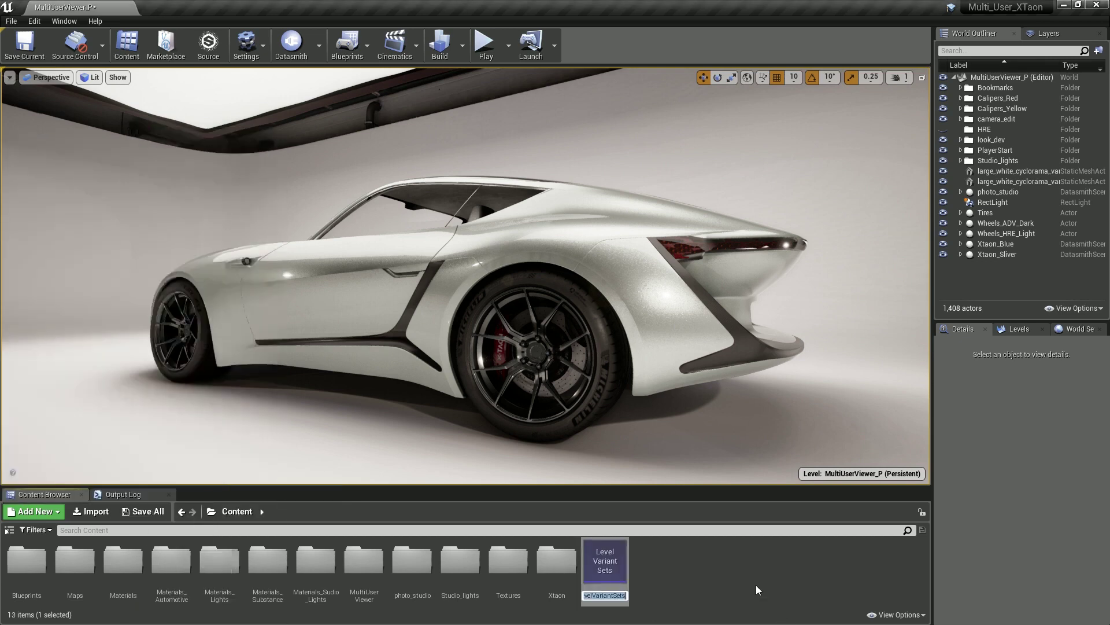
{"action": "key", "text": "Home"}
{"action": "key", "text": "Delete"}
{"action": "key", "text": "Delete"}
{"action": "key", "text": "Delete"}
{"action": "type", "text": "Car"}
{"action": "key", "text": "Return"}
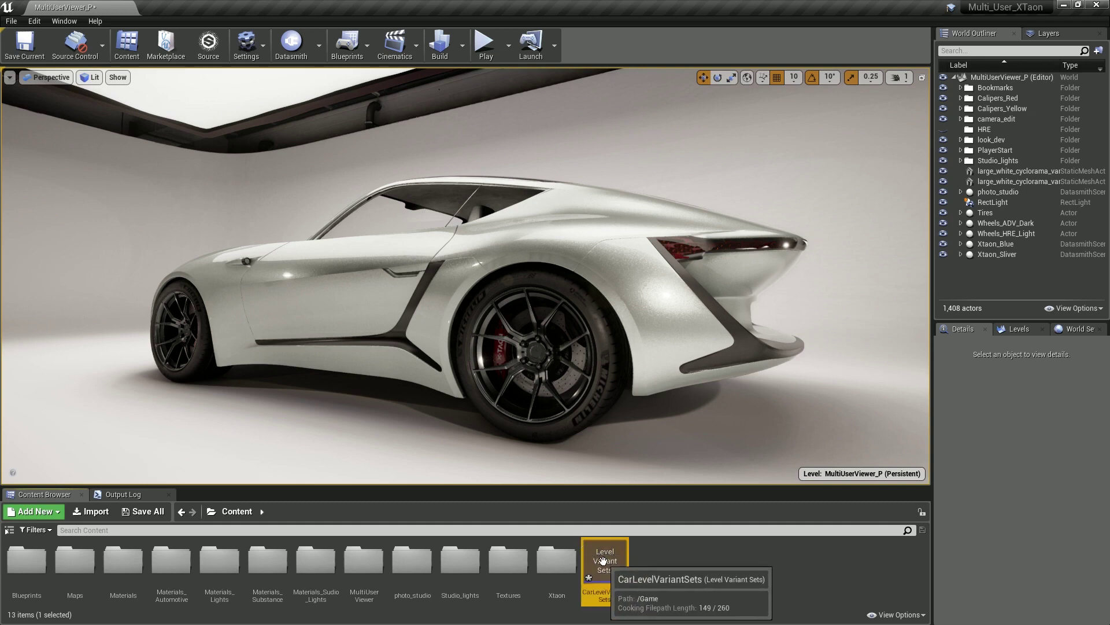
- Place the CarLevelVariantSets asset in the level as an actor and clear the selection
{"action": "left_click_drag", "start_coordinate": [604, 560], "coordinate": [753, 441]}
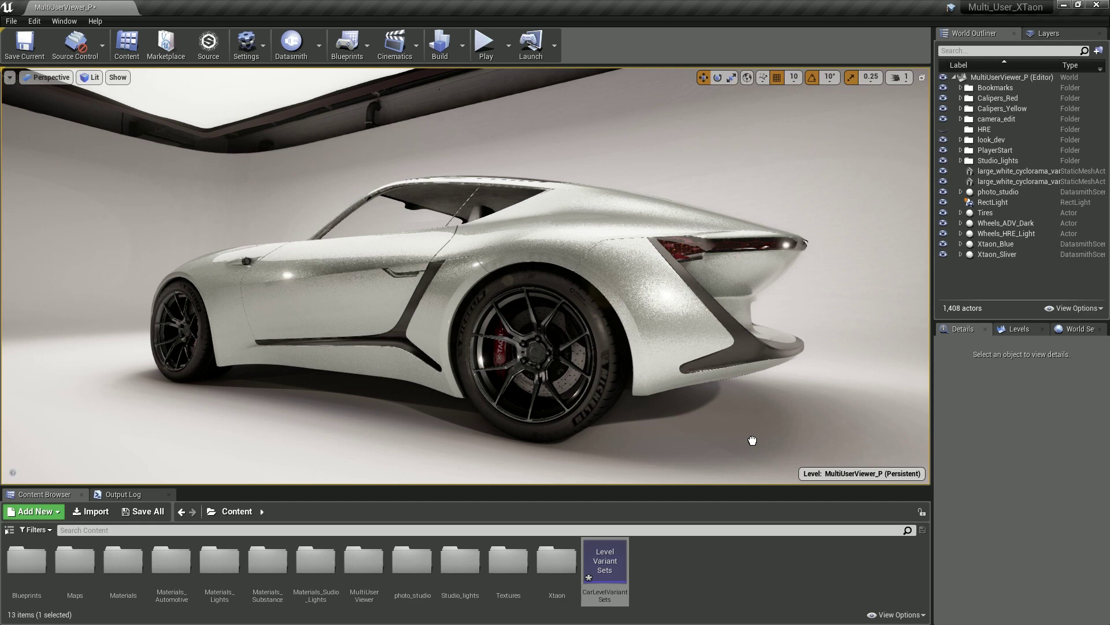
{"action": "key", "text": "Escape"}
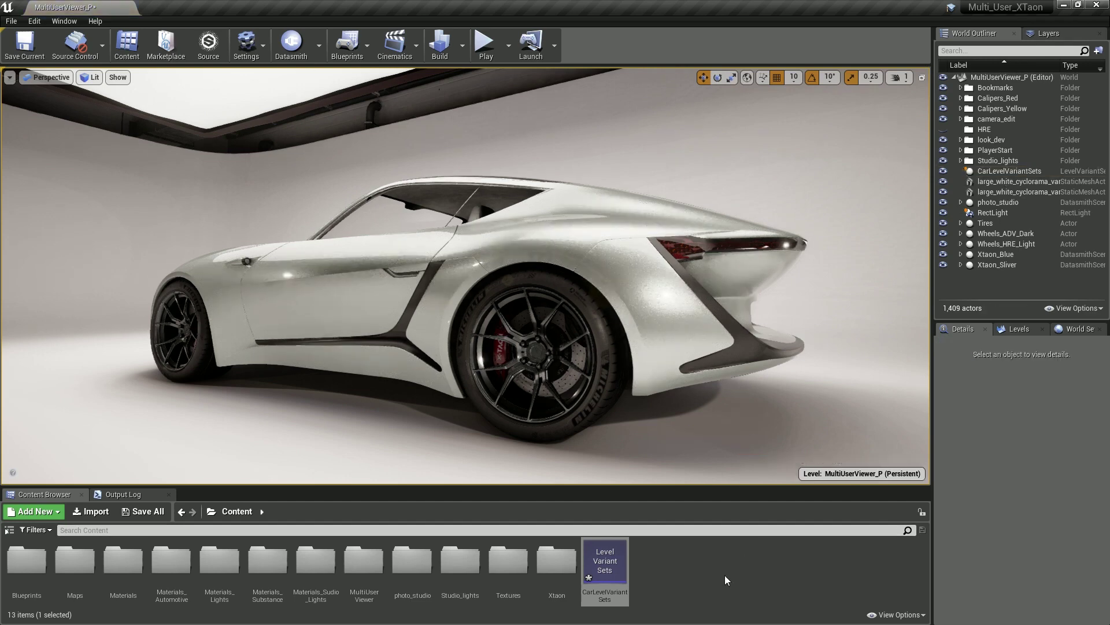
{"action": "left_click", "coordinate": [725, 576]}
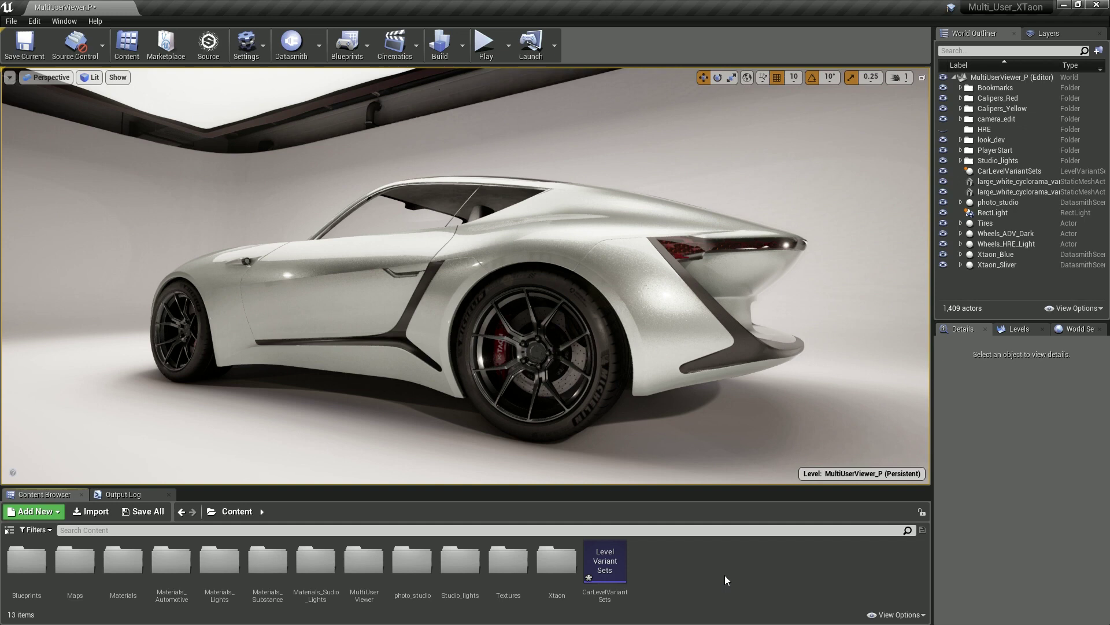
- Open CarLevelVariantSets for editing and add a variant set named "Variant Set Wheels"
{"action": "left_click", "coordinate": [609, 563]}
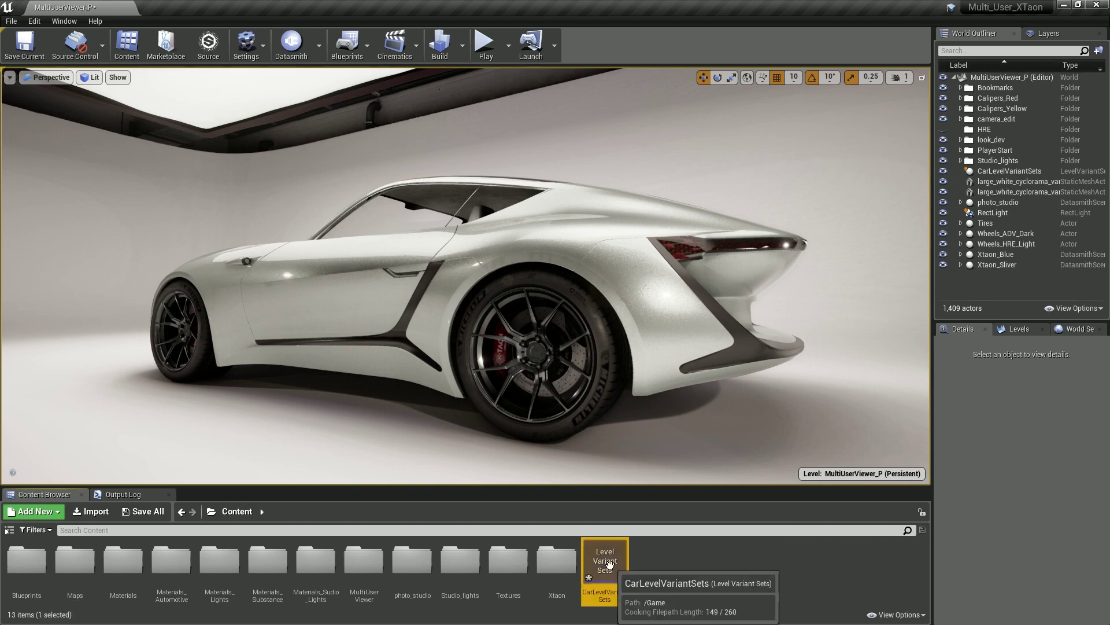
{"action": "double_click", "coordinate": [609, 564]}
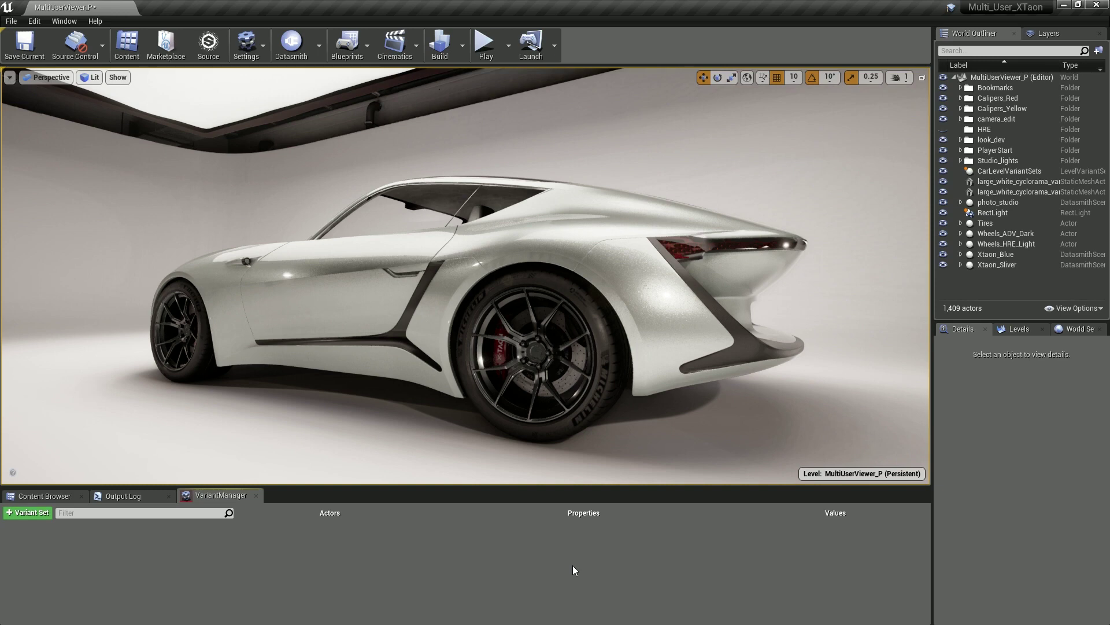
{"action": "left_click", "coordinate": [26, 512]}
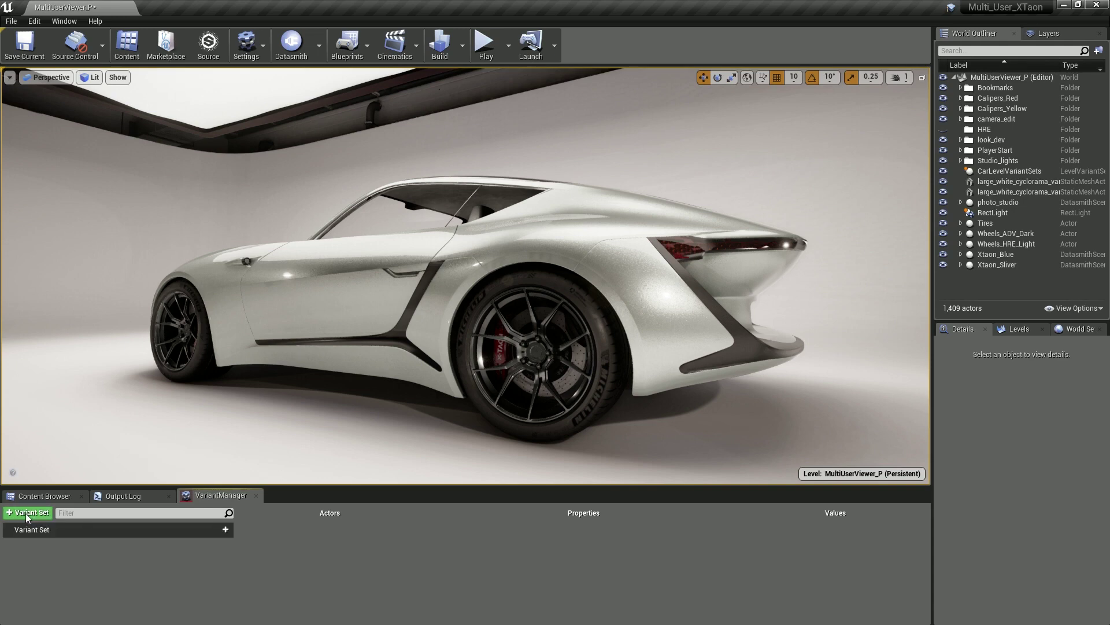
{"action": "right_click", "coordinate": [61, 529]}
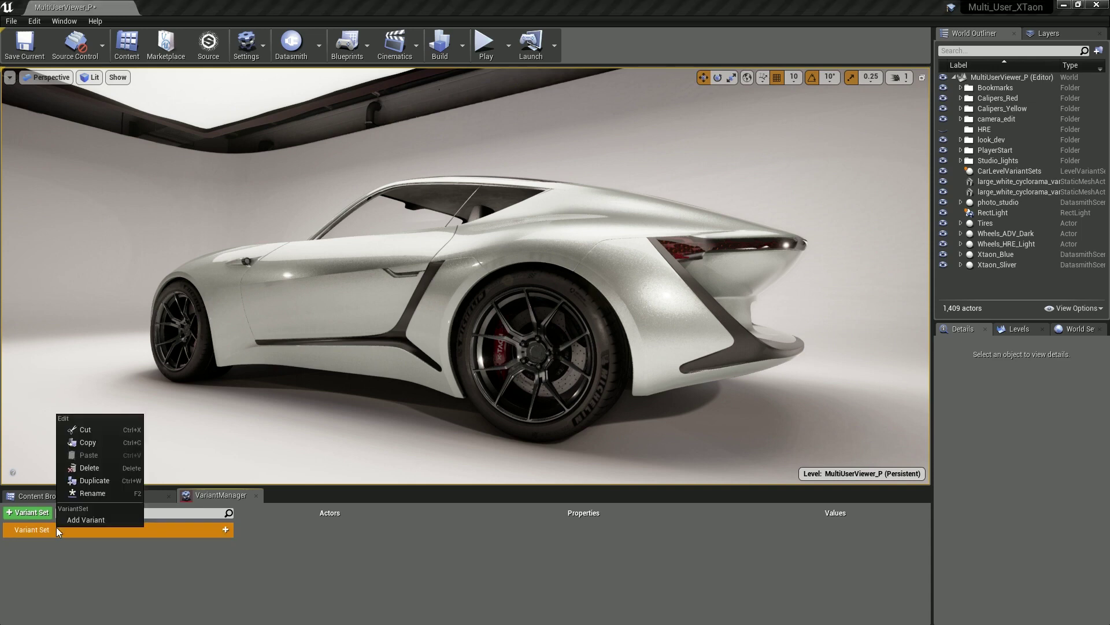
{"action": "left_click", "coordinate": [100, 493]}
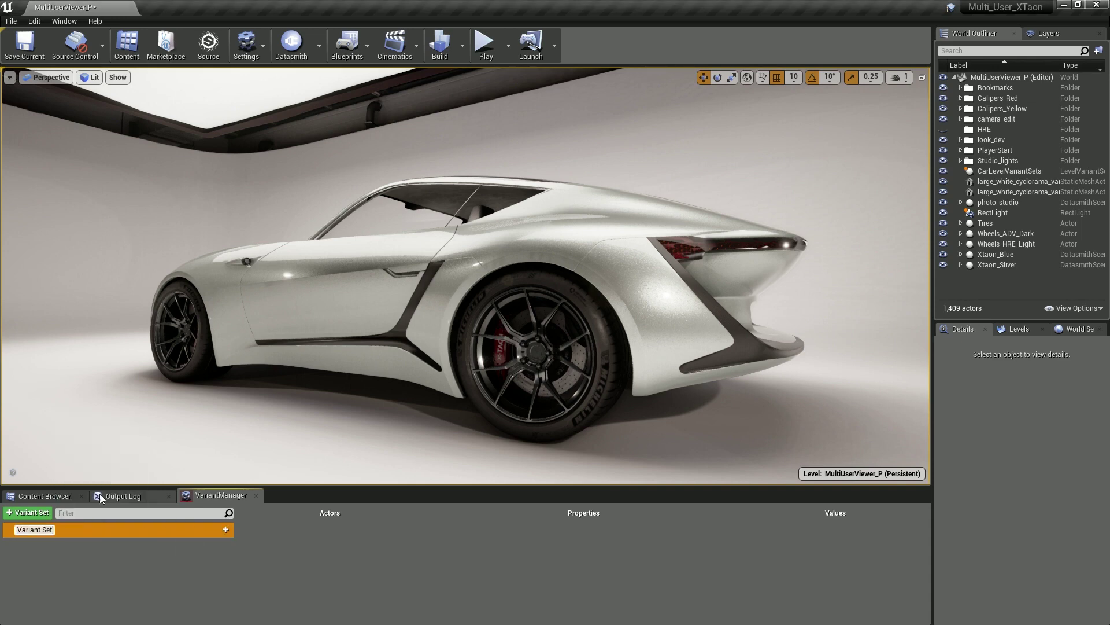
{"action": "type", "text": "Wheels"}
{"action": "key", "text": "Return"}
- Add a variant to Variant Set Wheels and name it "Variant Dark"
{"action": "left_click", "coordinate": [226, 530]}
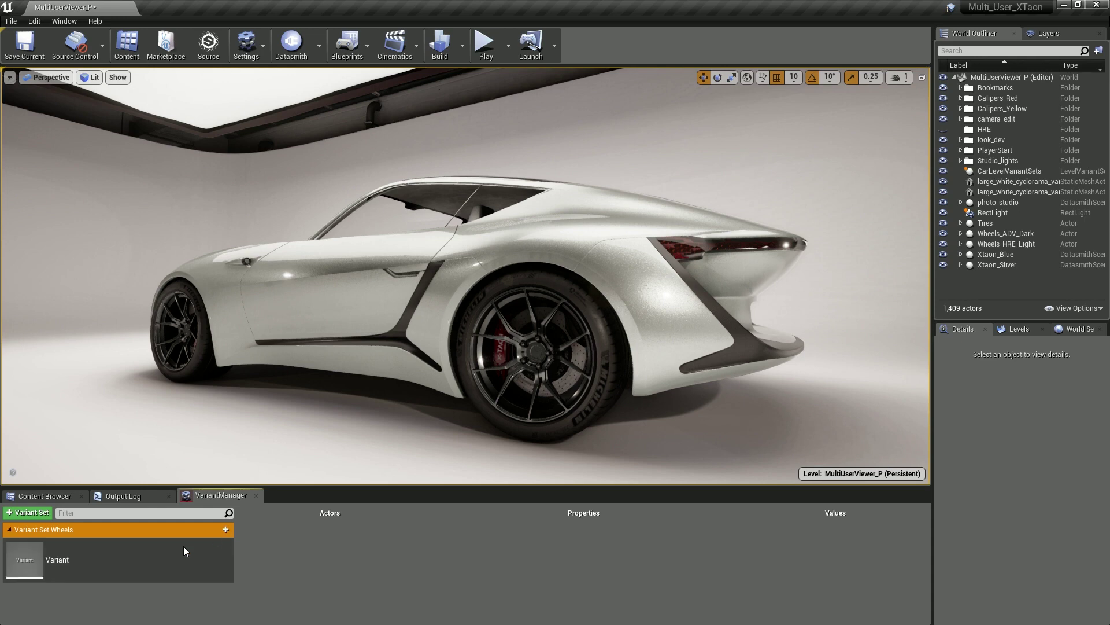
{"action": "right_click", "coordinate": [65, 559]}
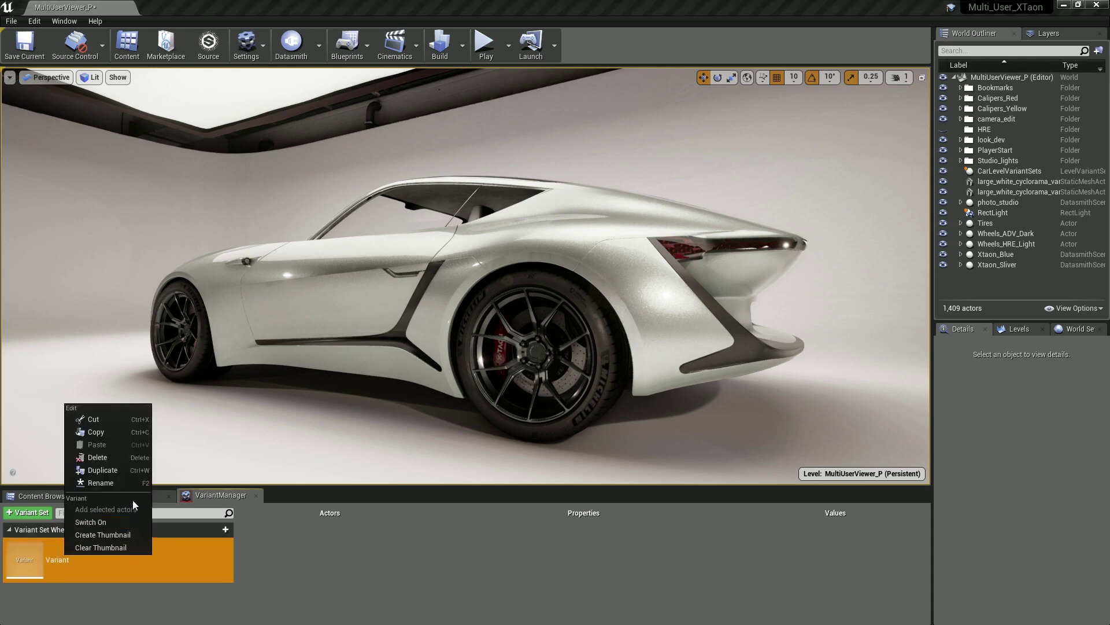
{"action": "left_click", "coordinate": [131, 482]}
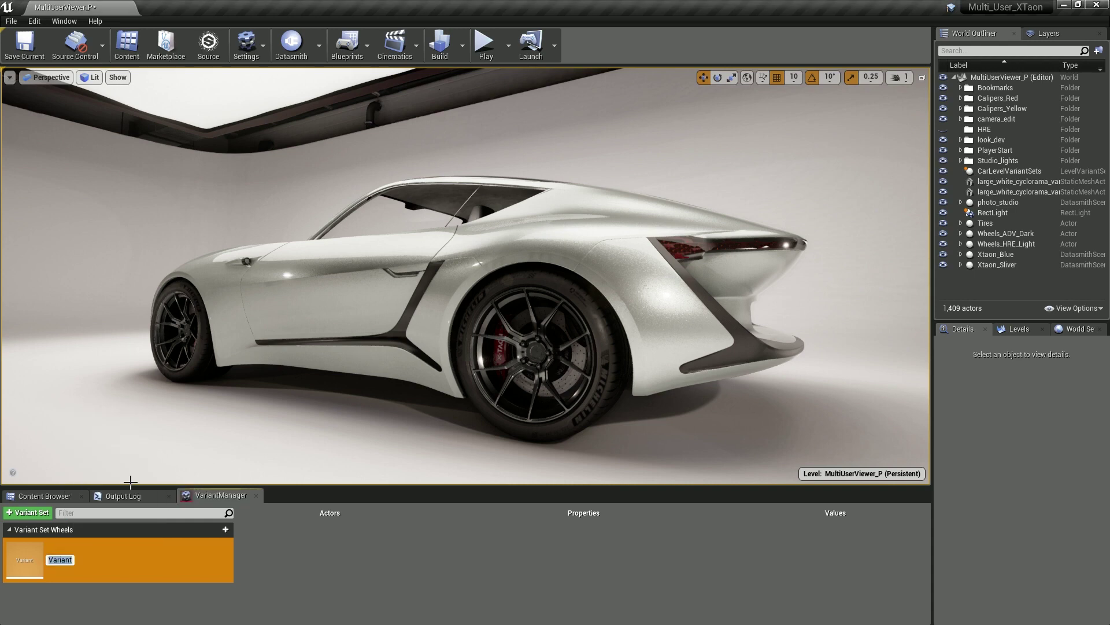
{"action": "key", "text": "End"}
{"action": "type", "text": "Dark"}
{"action": "key", "text": "Return"}
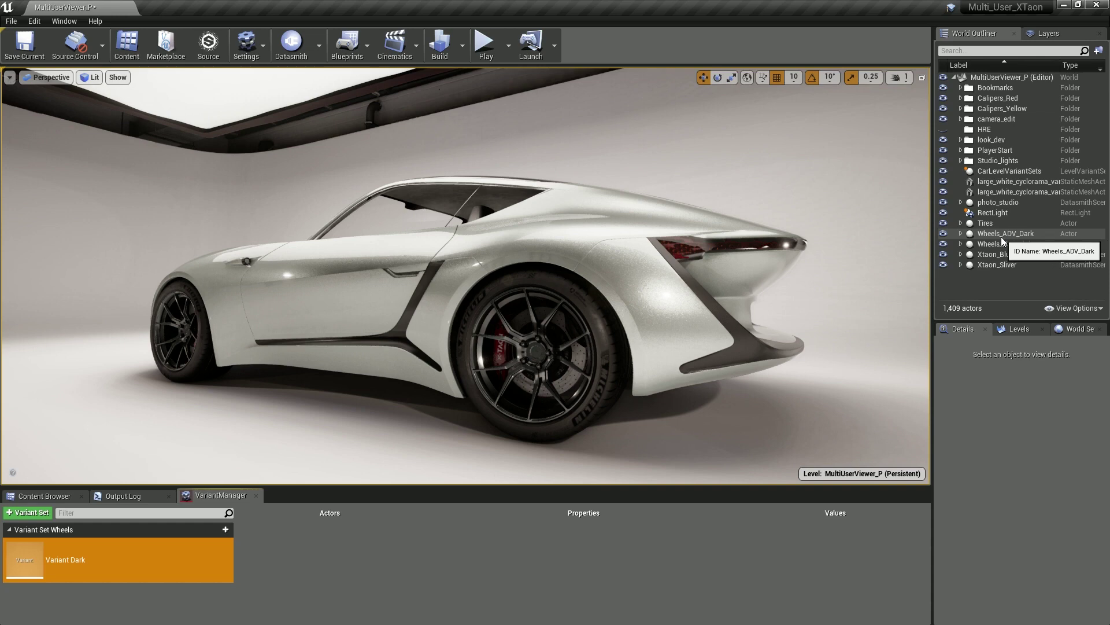
- Bind Wheels_ADV_Dark and Wheels_HRE_Light to Variant Dark, capturing Root Component / Visible, and review each actor's captured value
{"action": "left_click", "coordinate": [961, 234]}
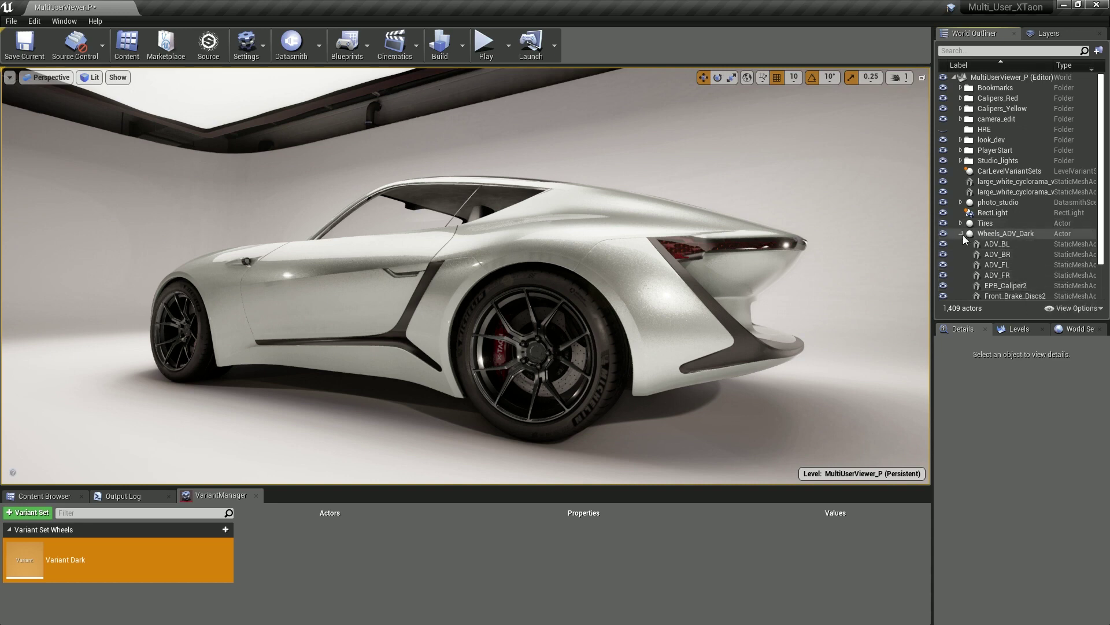
{"action": "left_click", "coordinate": [962, 234]}
{"action": "left_click", "coordinate": [962, 243]}
{"action": "left_click", "coordinate": [962, 243]}
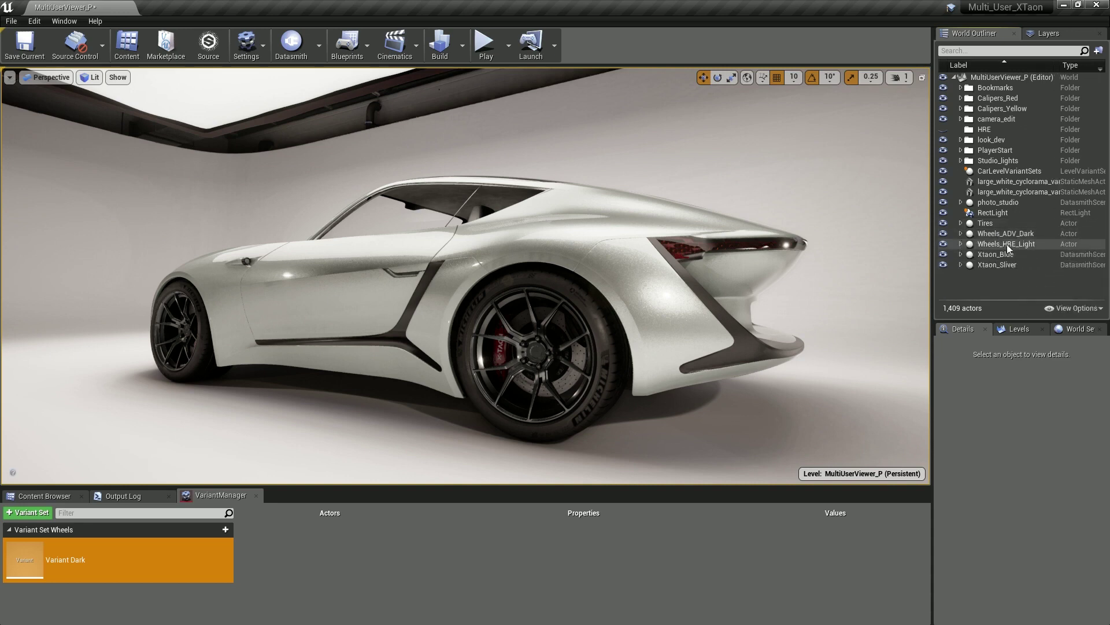
{"action": "left_click", "coordinate": [1013, 234]}
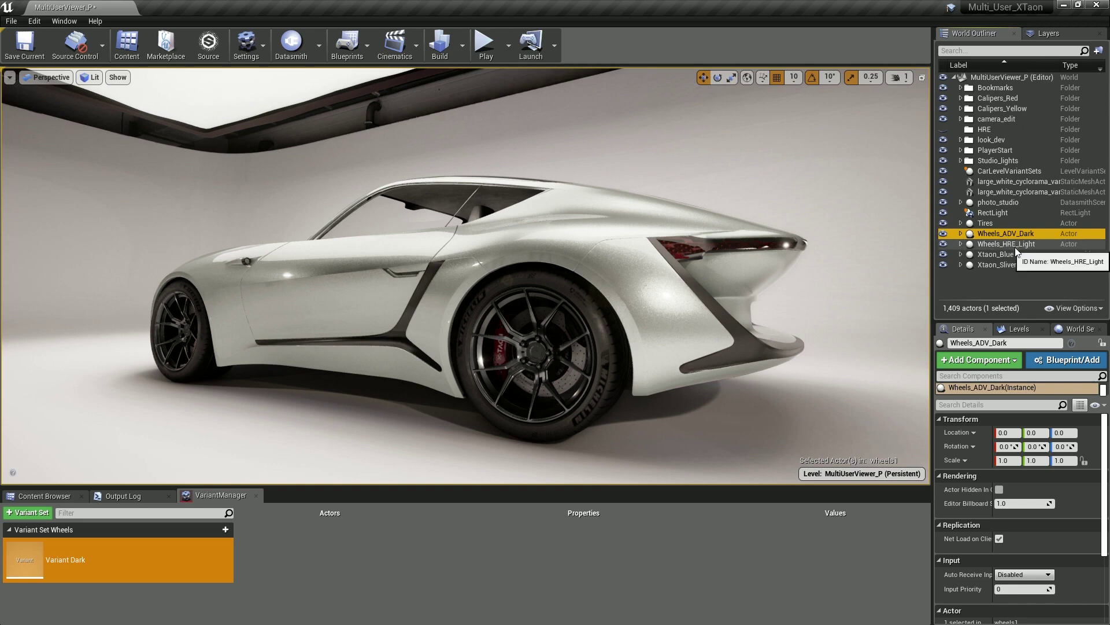
{"action": "left_click", "coordinate": [1014, 244], "text": "ctrl"}
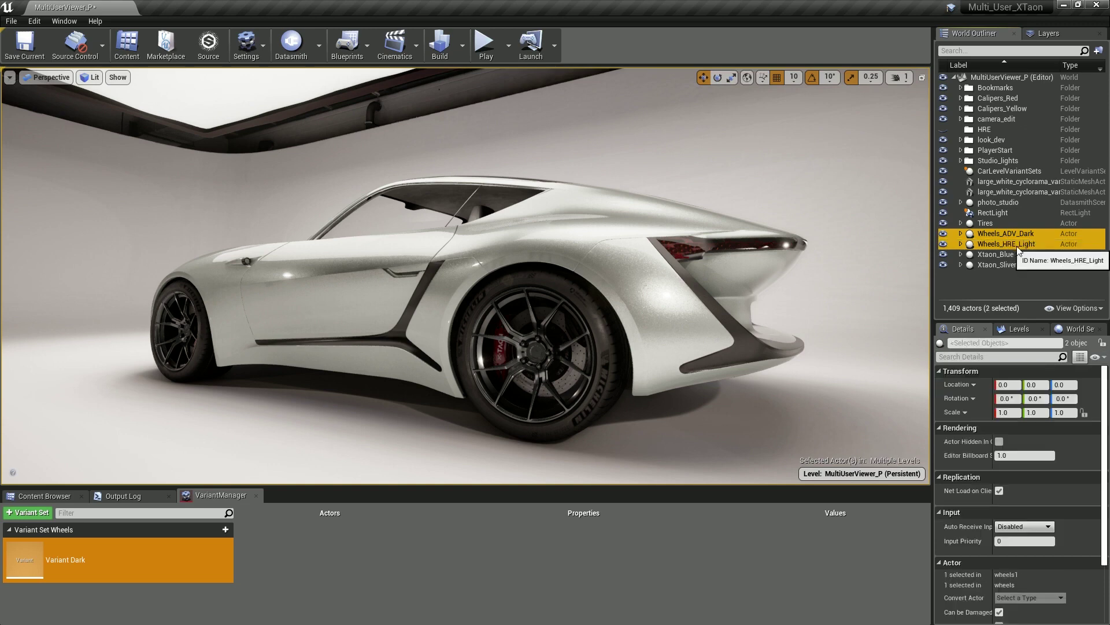
{"action": "left_click_drag", "start_coordinate": [1018, 247], "coordinate": [94, 553]}
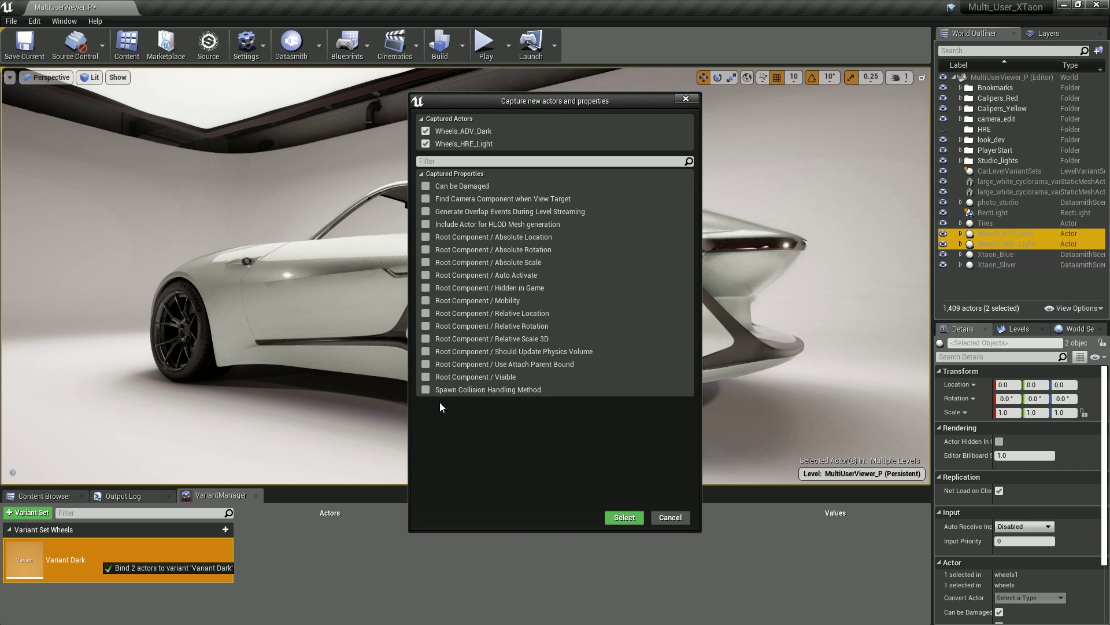
{"action": "left_click", "coordinate": [425, 377]}
{"action": "left_click", "coordinate": [623, 517]}
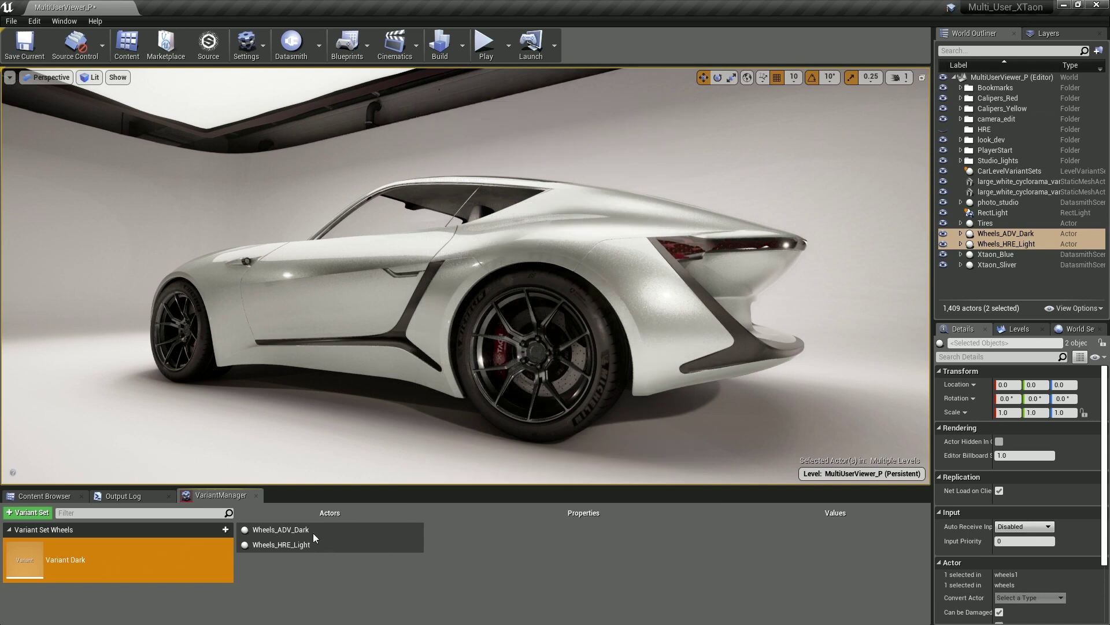
{"action": "left_click", "coordinate": [295, 533]}
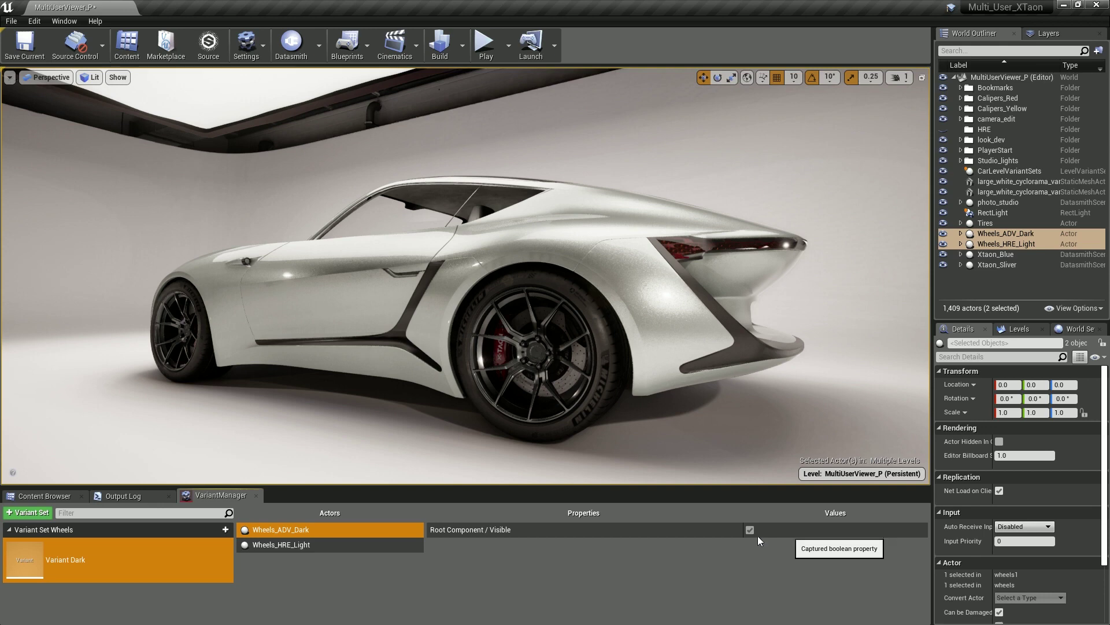
{"action": "left_click", "coordinate": [280, 545]}
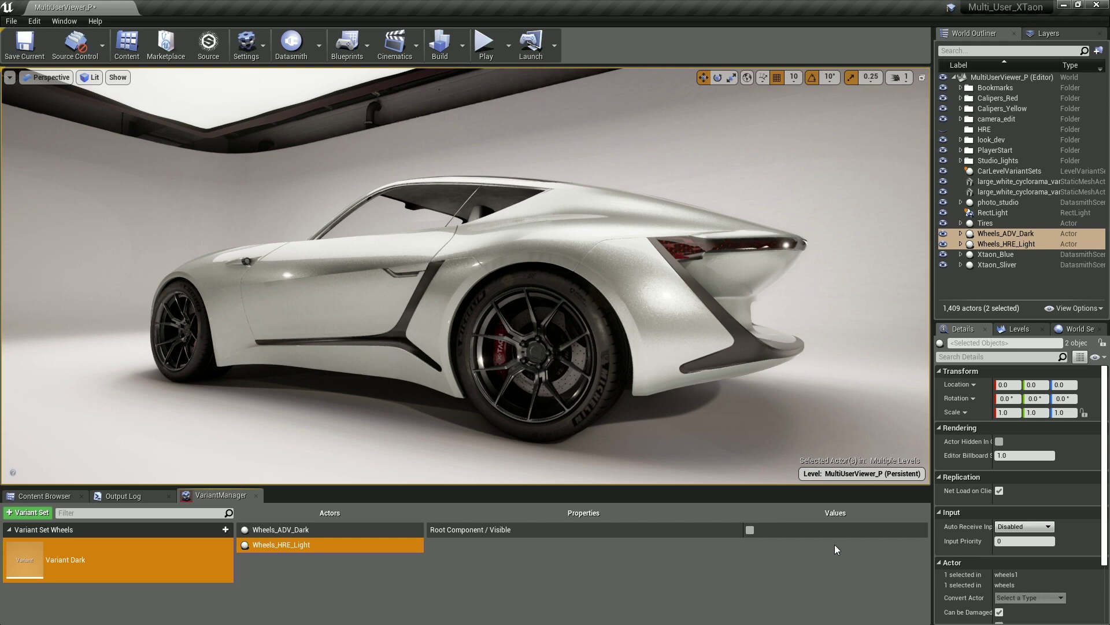
- Duplicate Variant Dark and rename the copy "Variant Light"
{"action": "right_click", "coordinate": [84, 561]}
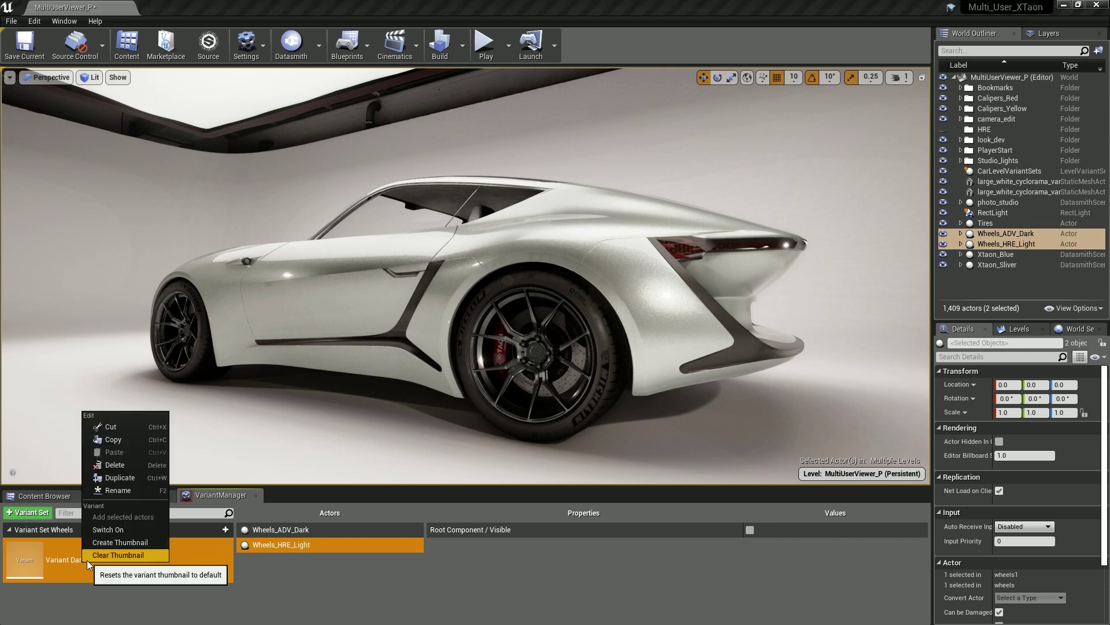
{"action": "left_click", "coordinate": [130, 477]}
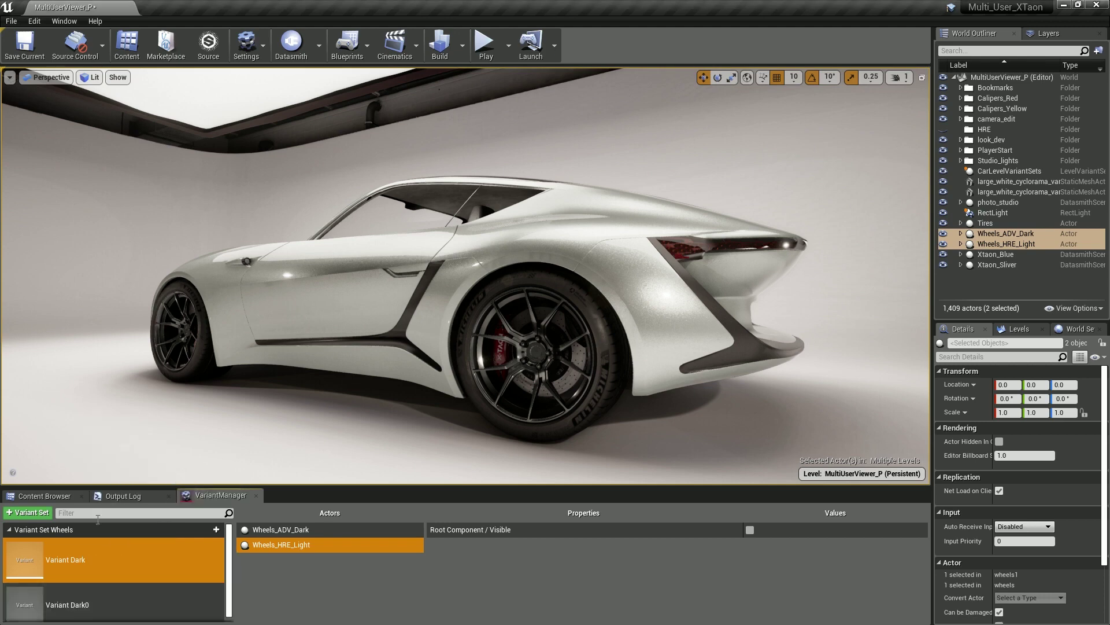
{"action": "left_click", "coordinate": [99, 605]}
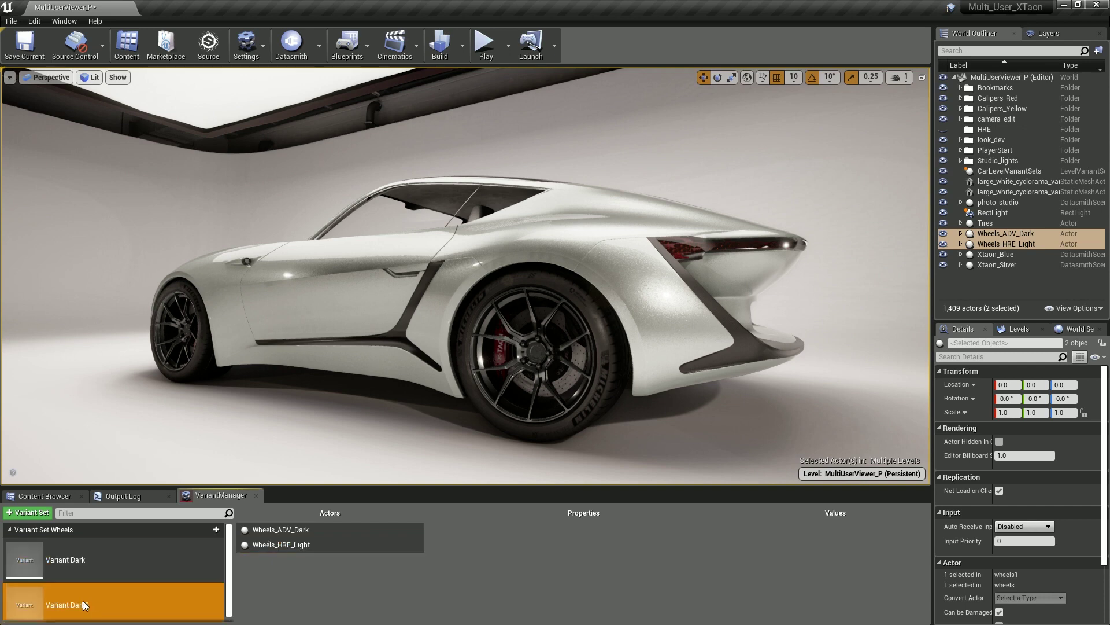
{"action": "right_click", "coordinate": [89, 603]}
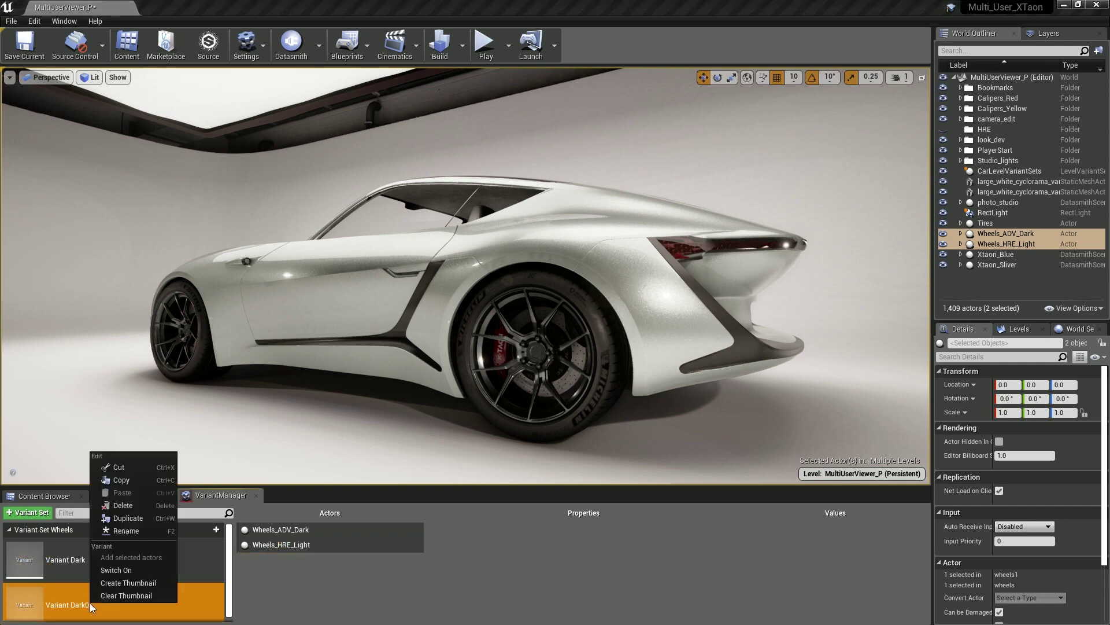
{"action": "left_click", "coordinate": [142, 531]}
{"action": "type", "text": "Variant Li"}
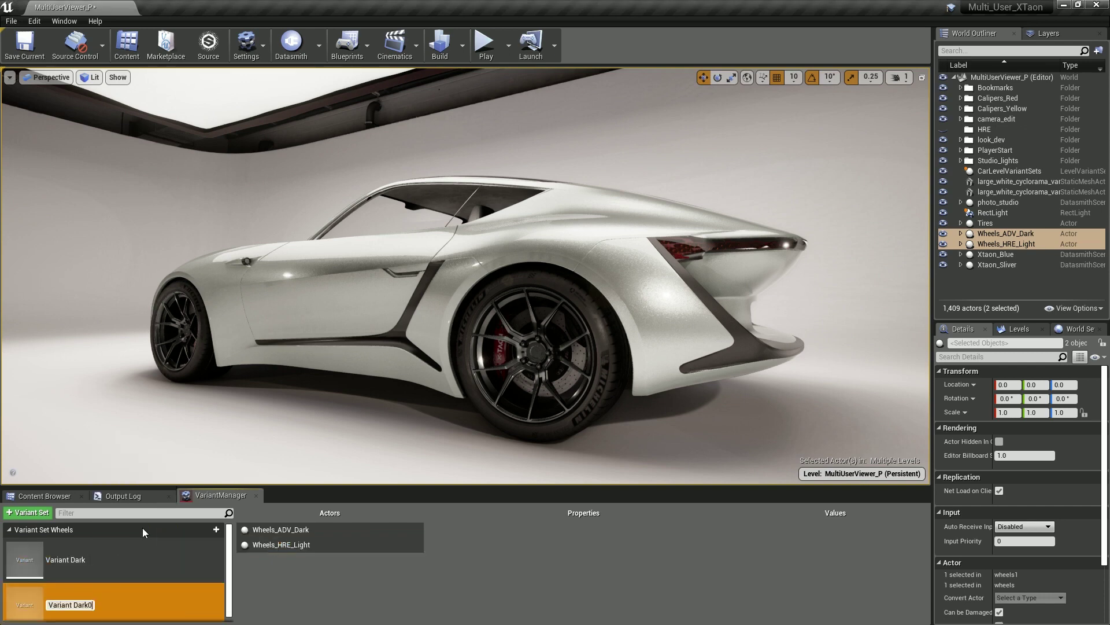
{"action": "type", "text": "ght"}
{"action": "key", "text": "Return"}
- Turn off Root Component / Visible for Wheels_ADV_Dark in Variant Light and apply the recorded value to the scene
{"action": "left_click", "coordinate": [286, 528]}
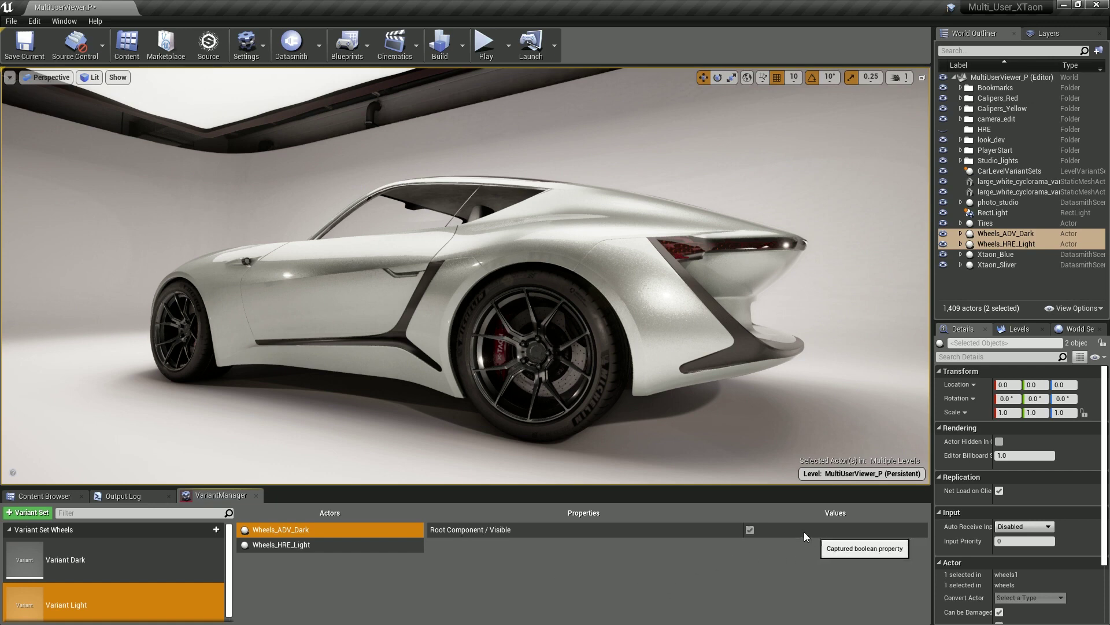
{"action": "left_click", "coordinate": [750, 530]}
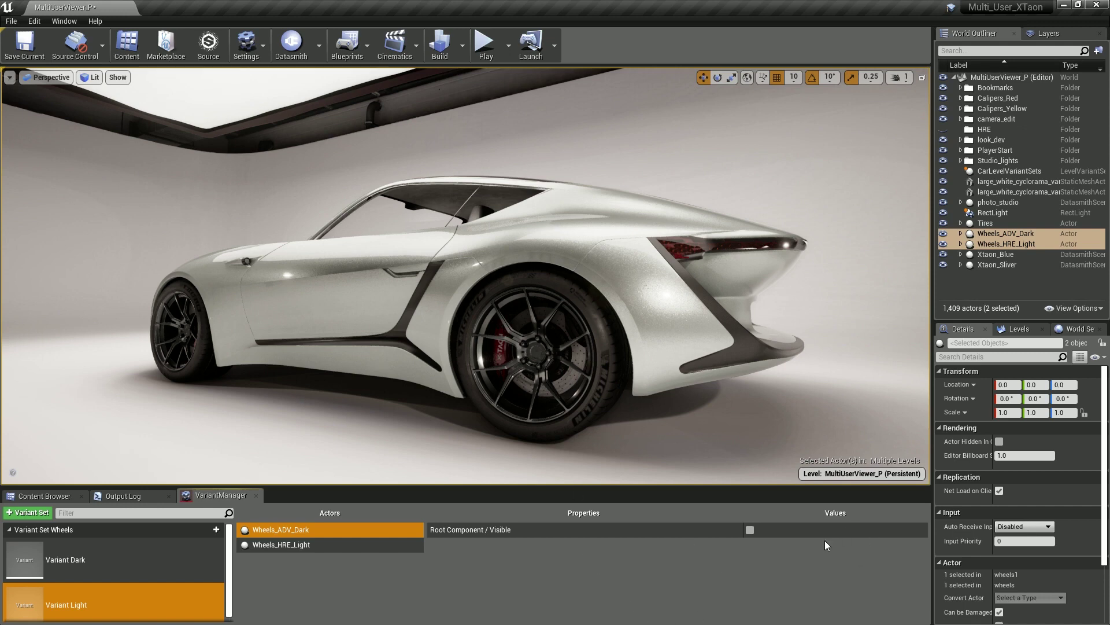
{"action": "right_click", "coordinate": [559, 530]}
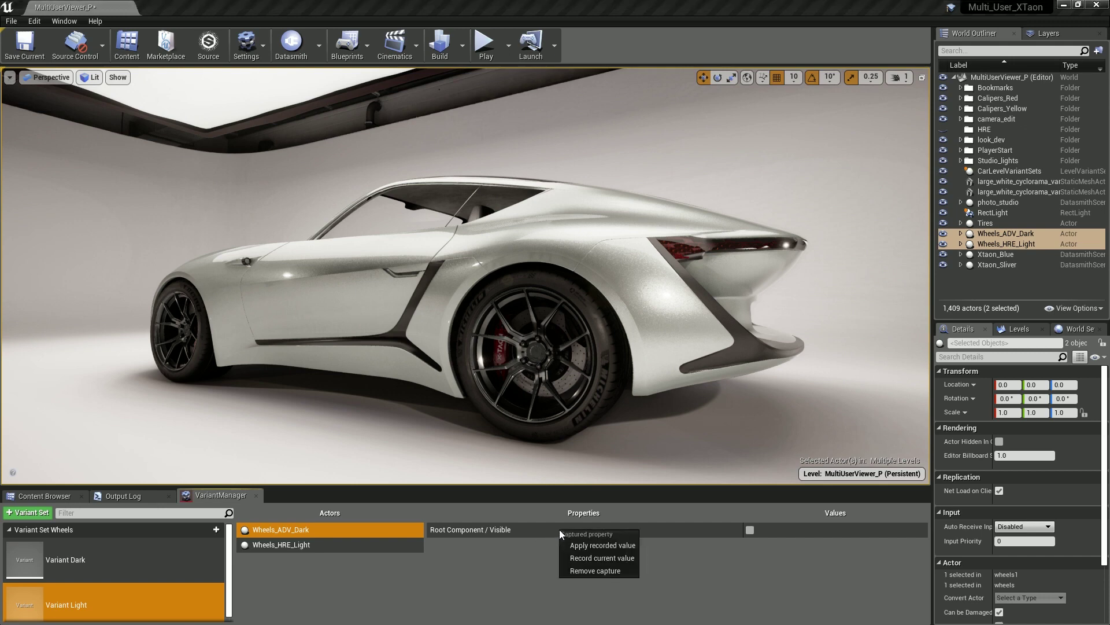
{"action": "left_click", "coordinate": [620, 544]}
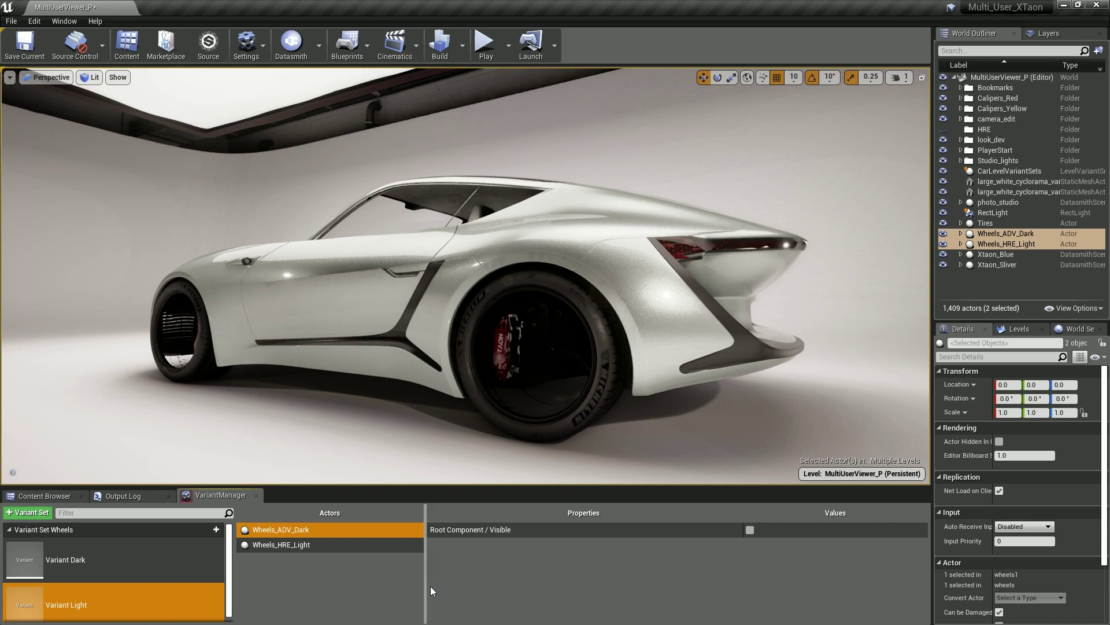
- Turn on Root Component / Visible for Wheels_HRE_Light in Variant Light and apply the recorded value to the scene
{"action": "left_click", "coordinate": [290, 544]}
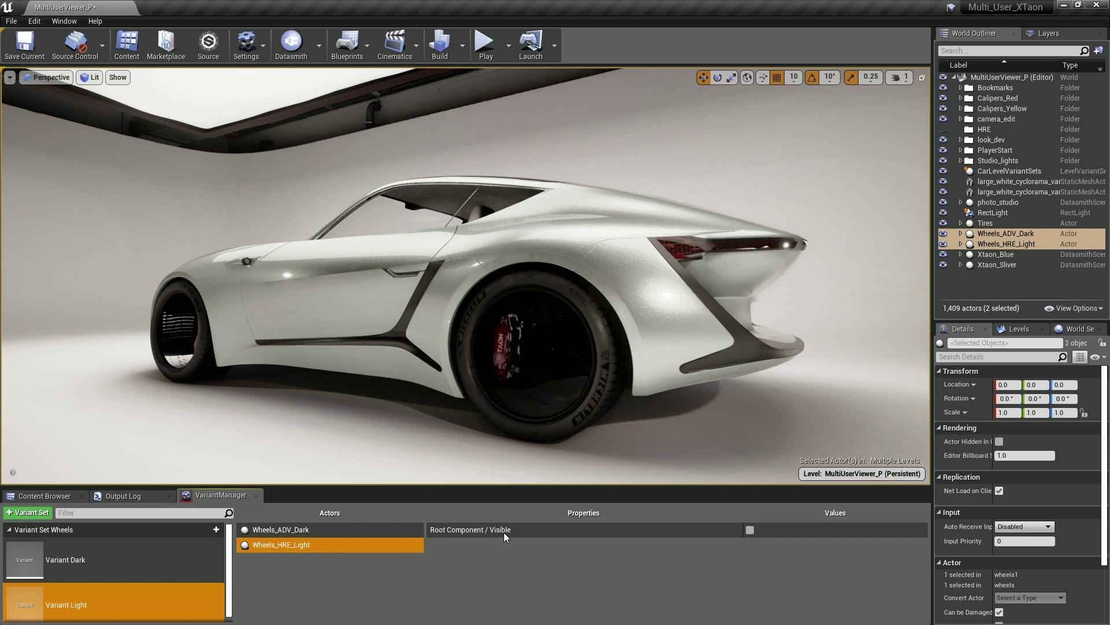
{"action": "left_click", "coordinate": [751, 531]}
{"action": "right_click", "coordinate": [539, 530]}
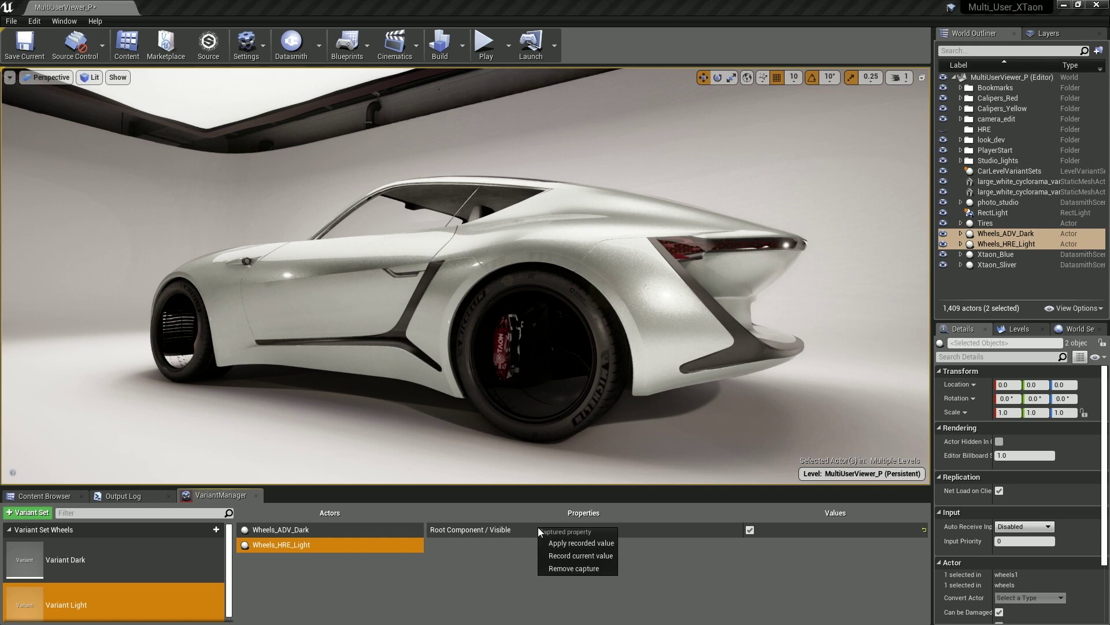
{"action": "left_click", "coordinate": [604, 545]}
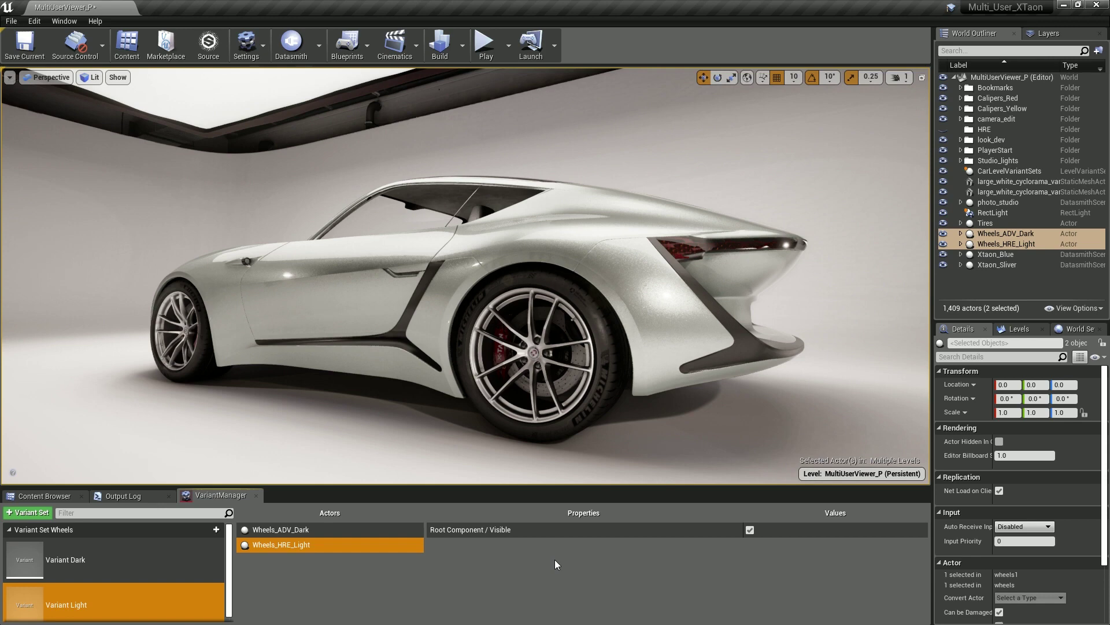
- Test switching to Variant Dark and back to Variant Light, and create a close-up rear-wheel thumbnail for Variant Light
{"action": "left_click", "coordinate": [82, 561]}
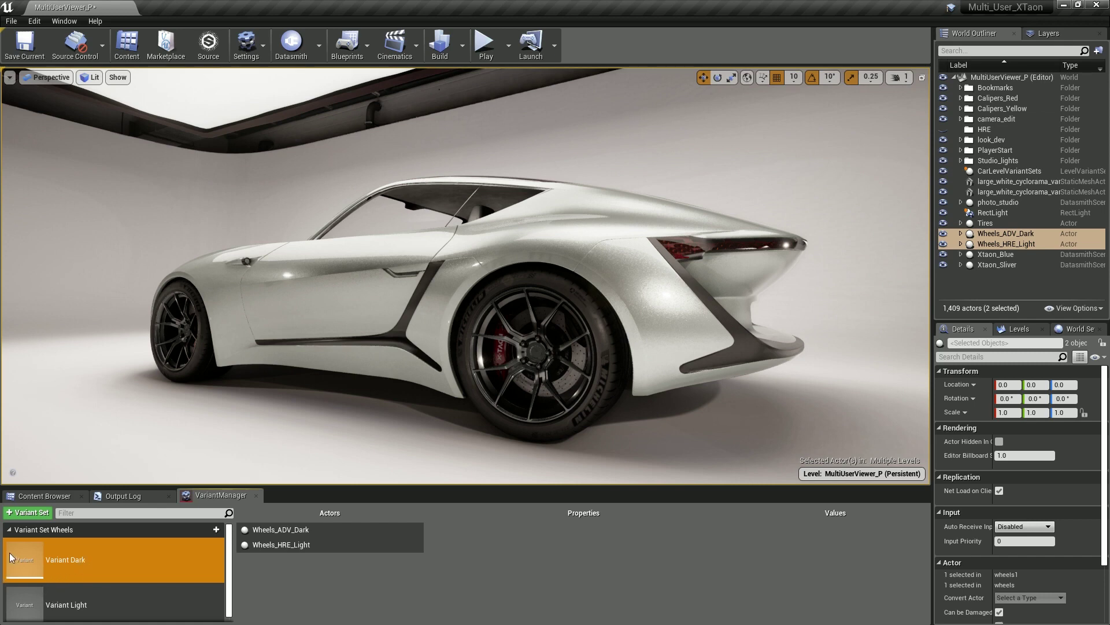
{"action": "left_click", "coordinate": [92, 611]}
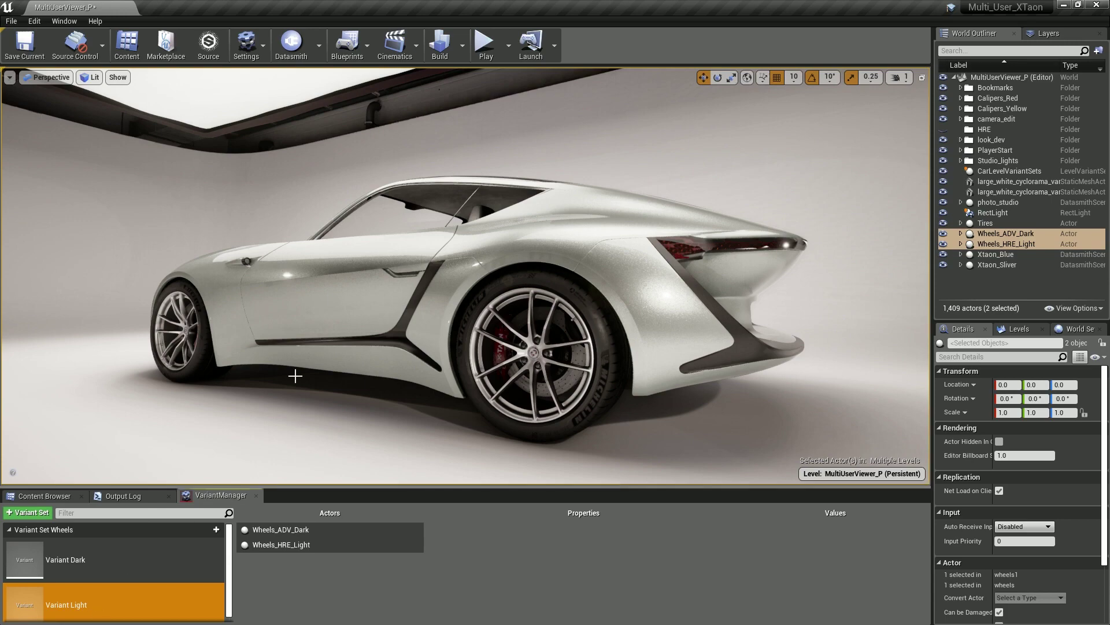
{"action": "right_click_drag", "start_coordinate": [296, 375], "coordinate": [532, 334]}
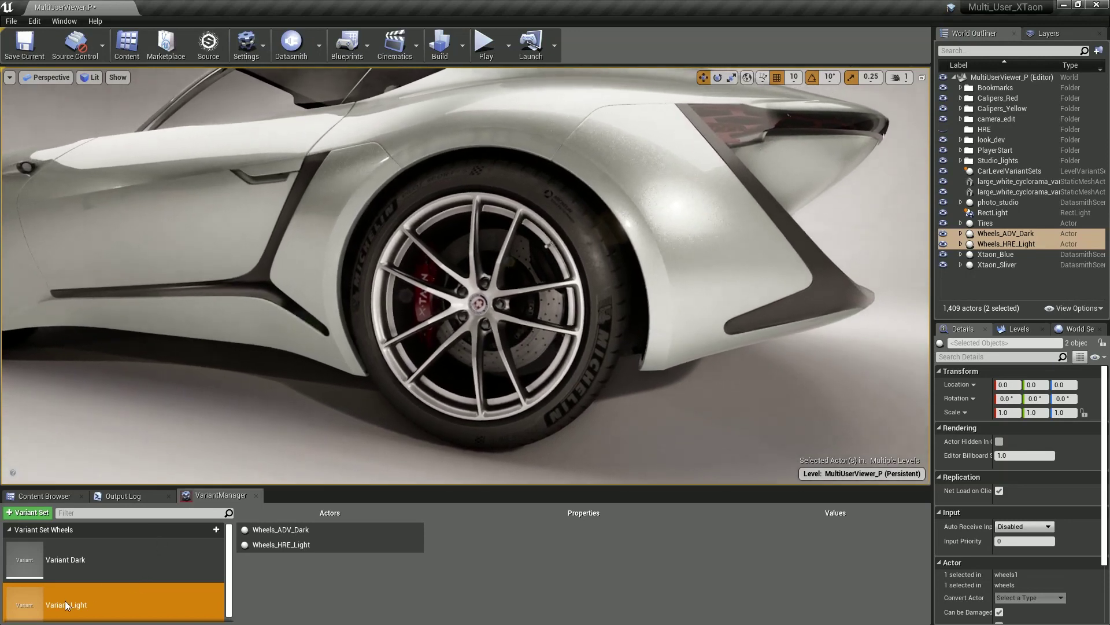
{"action": "right_click", "coordinate": [85, 595]}
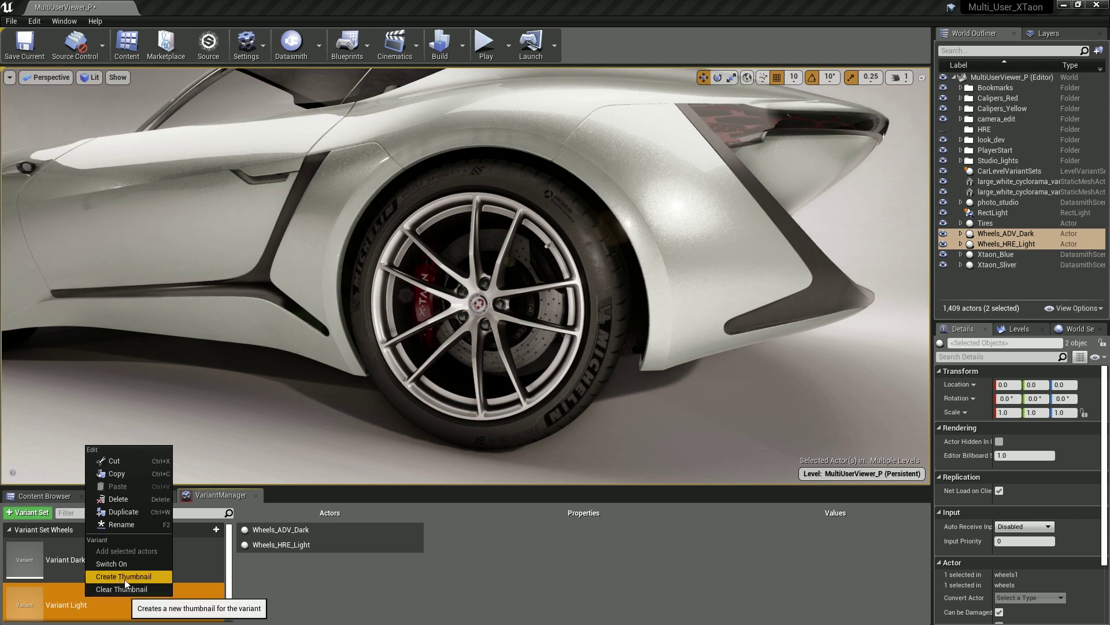
{"action": "left_click", "coordinate": [144, 574]}
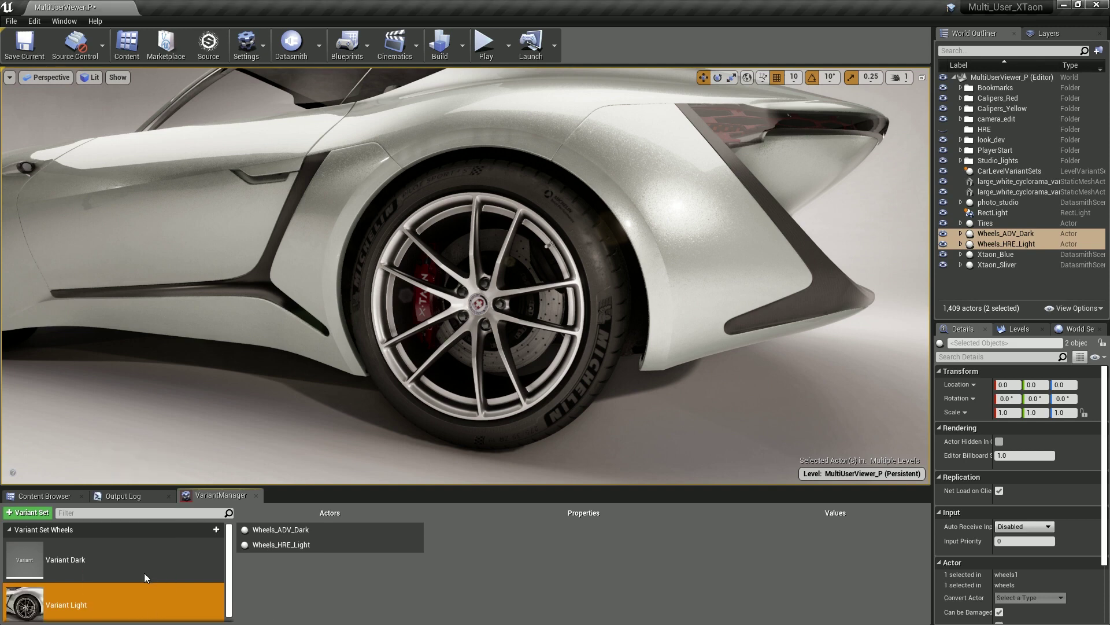
- Activate Variant Dark and create its thumbnail from the same close-up view of the rear wheel
{"action": "left_click", "coordinate": [76, 557]}
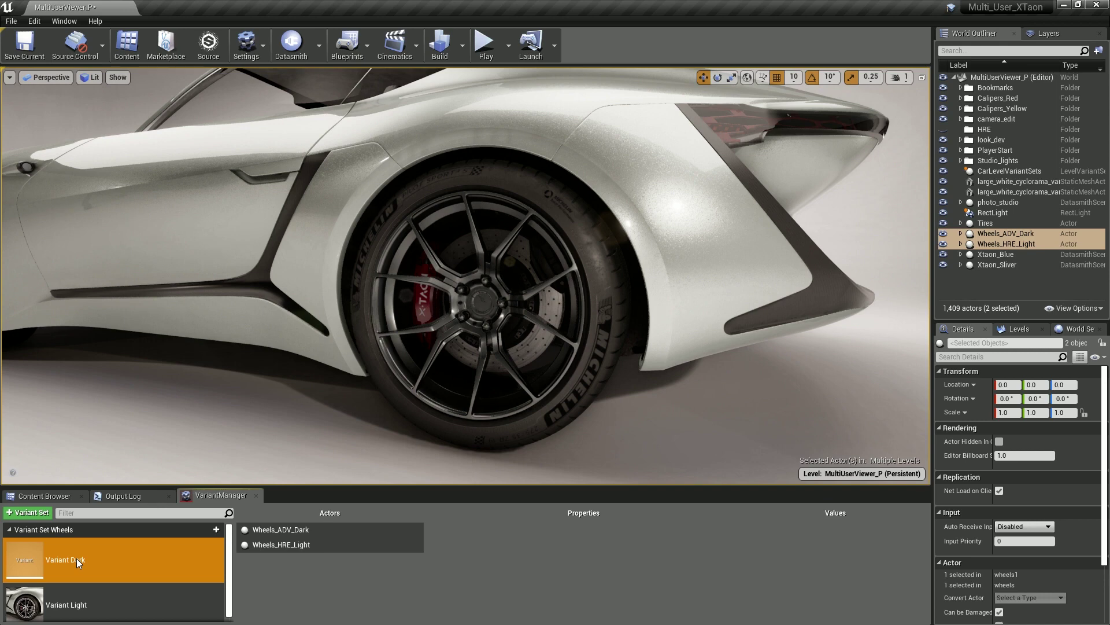
{"action": "right_click", "coordinate": [76, 553]}
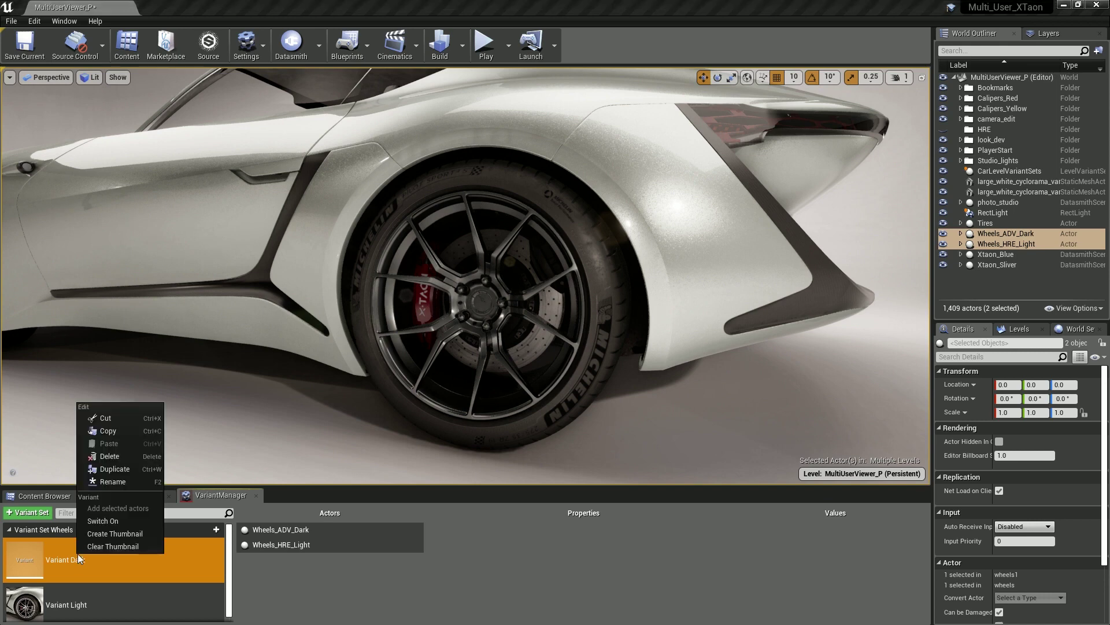
{"action": "left_click", "coordinate": [153, 536]}
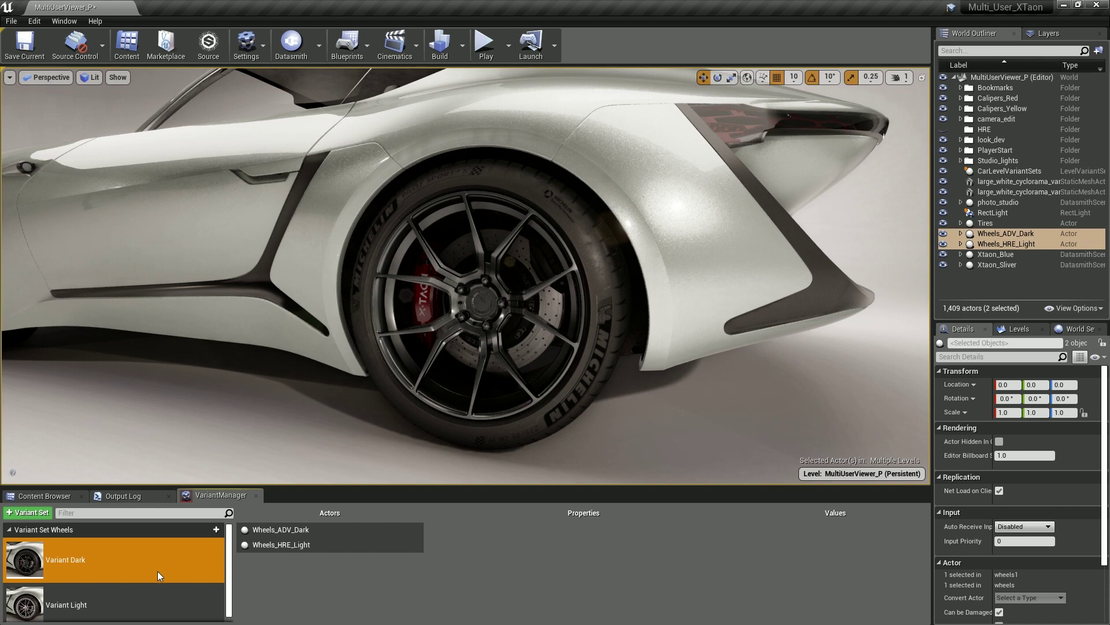